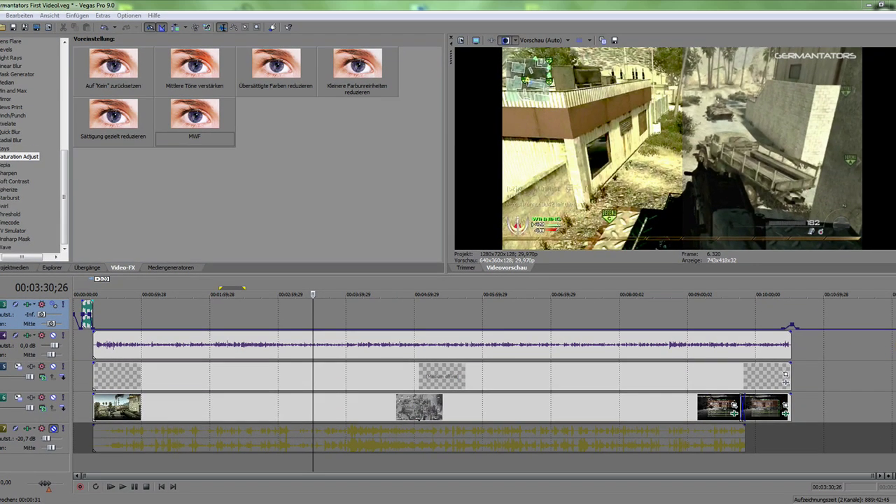
- Return the playhead to the start of the timeline
scroll(449, 378, up, 2)
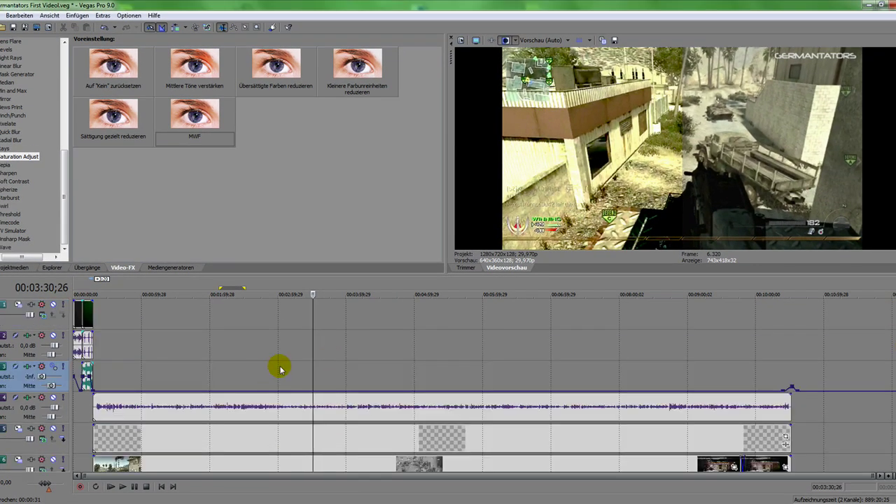
drag(312, 341, 62, 317)
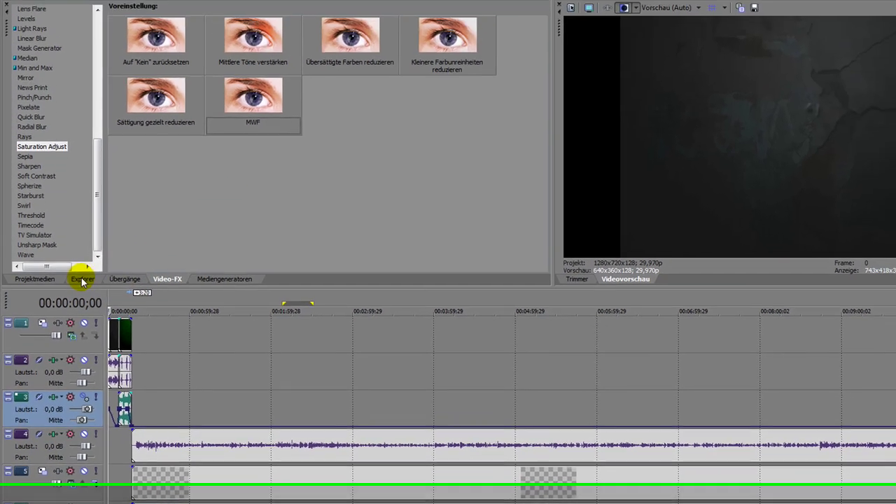
- Look through the file explorer, collapsing the Sicherung (B:) drive, and view the available transitions and video effects
click(89, 202)
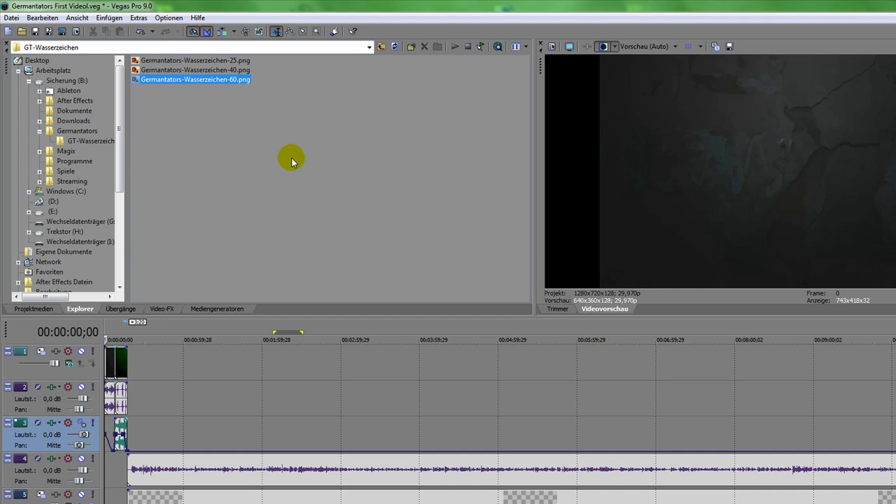
click(29, 81)
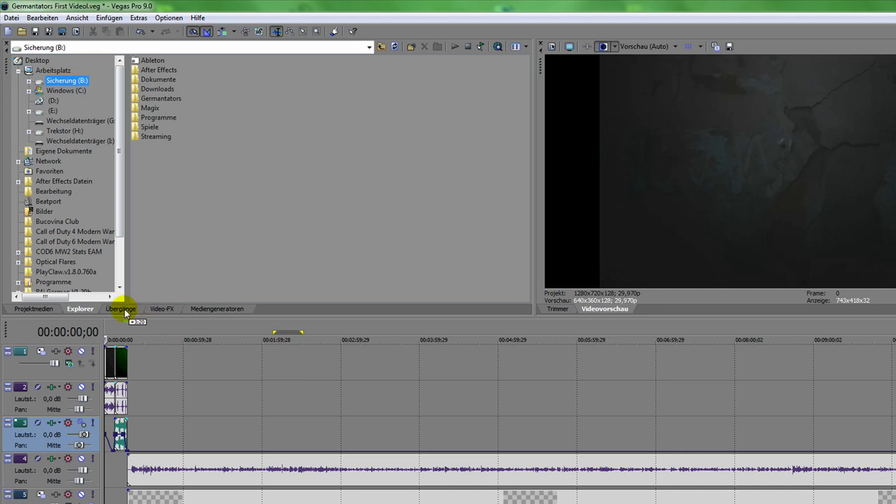
click(121, 309)
click(161, 309)
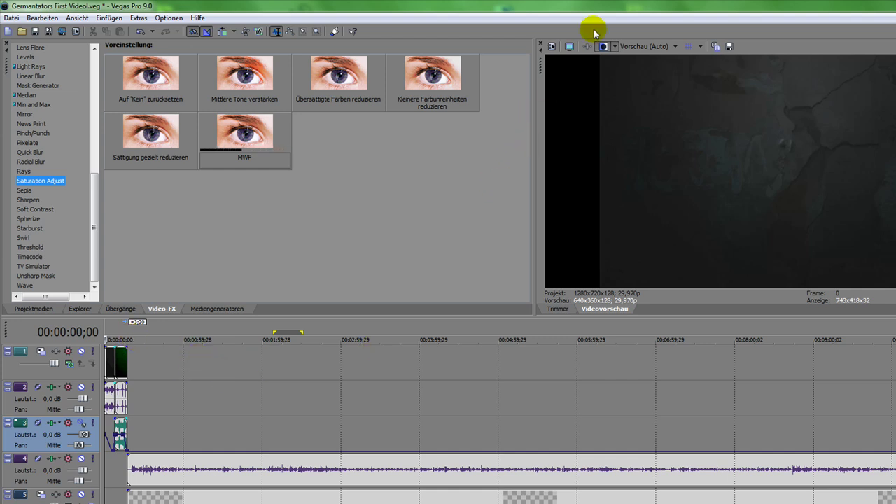
- Review the project's video properties, including the template list, frame size and frame rate, keeping the pixel format 32-Bit Gleitkomma (Videolevel)
click(552, 47)
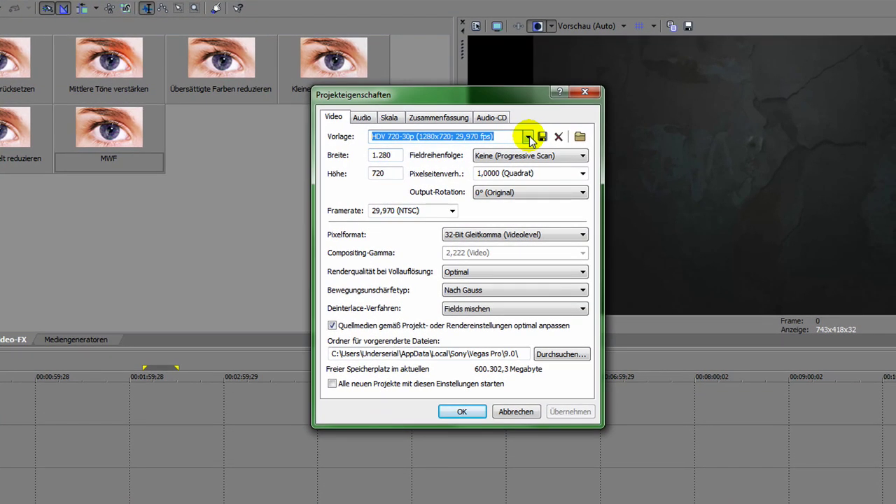
click(595, 138)
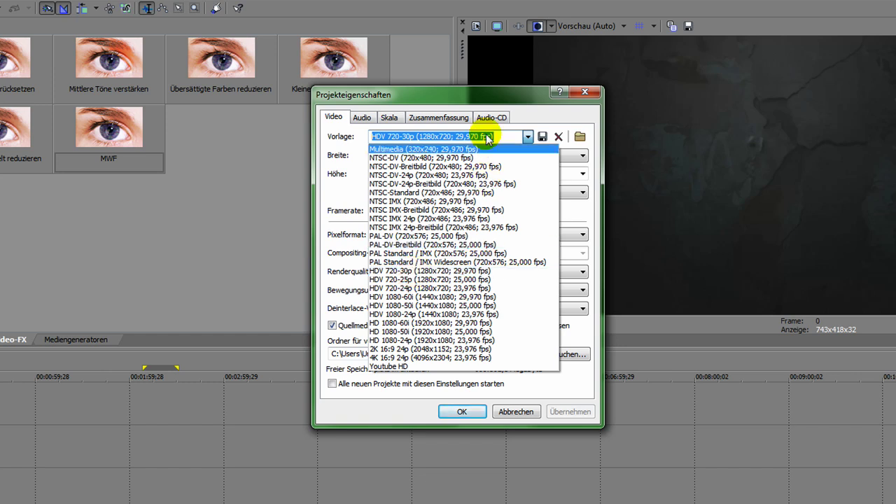
click(502, 97)
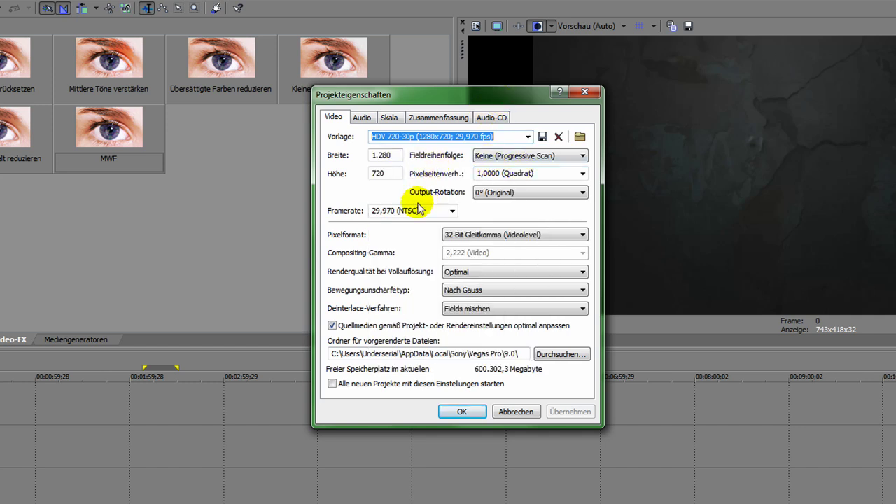
click(393, 156)
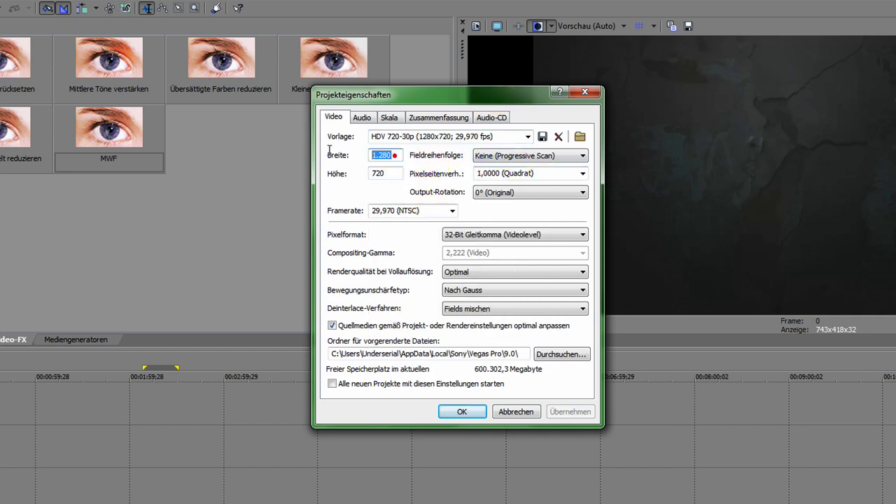
click(393, 173)
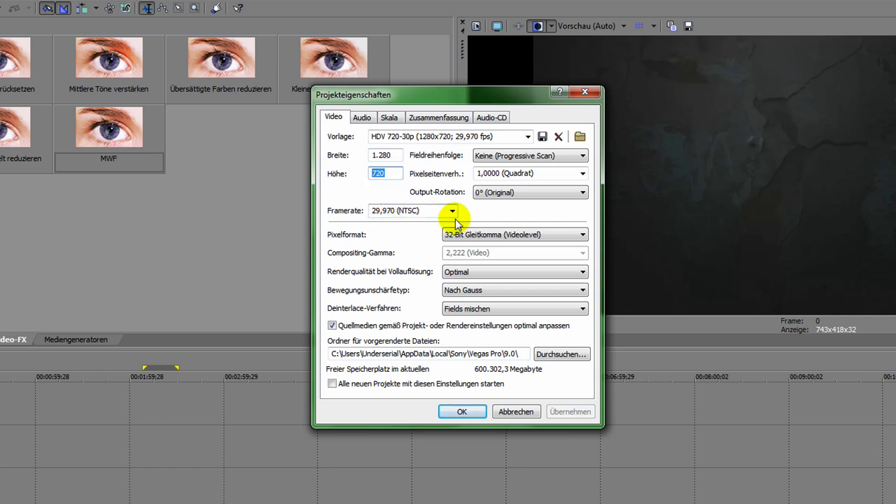
click(480, 210)
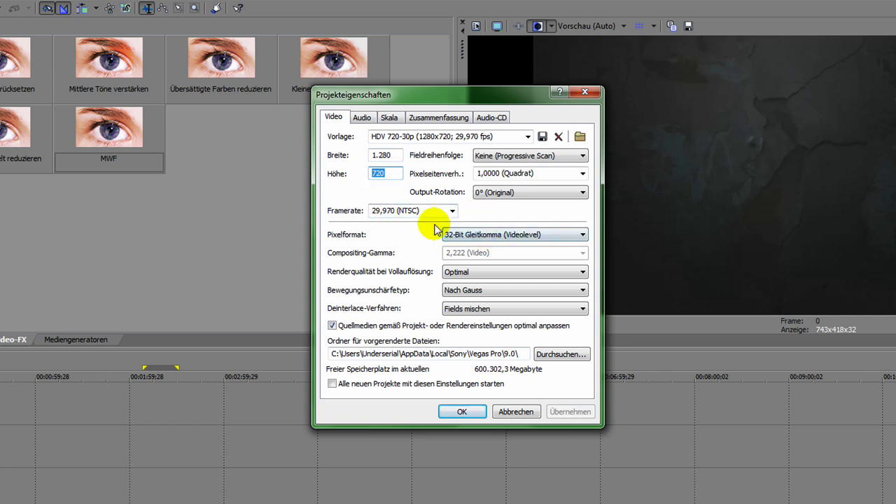
click(536, 235)
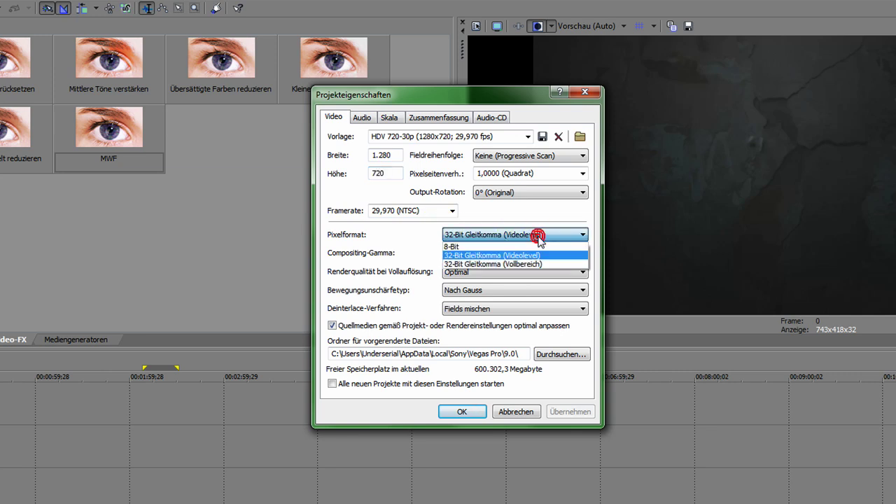
click(504, 256)
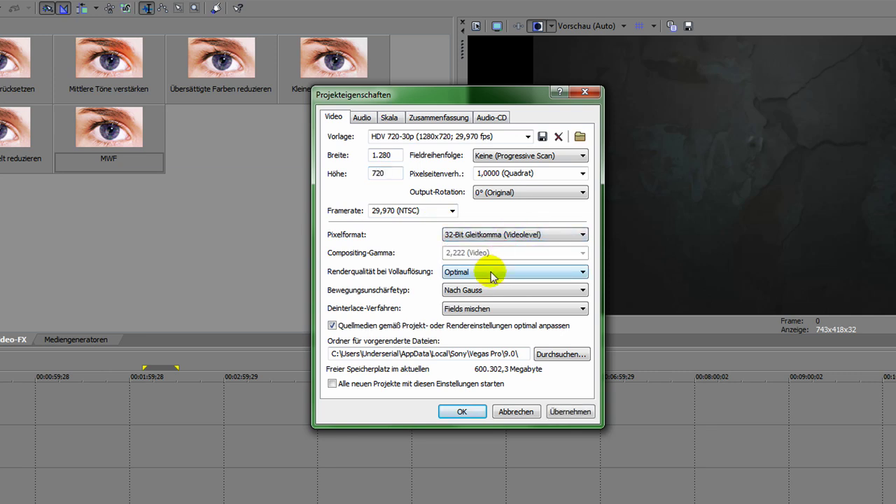
- Review the project's audio, ruler, summary and audio CD properties, and dismiss the project properties without applying them
click(363, 117)
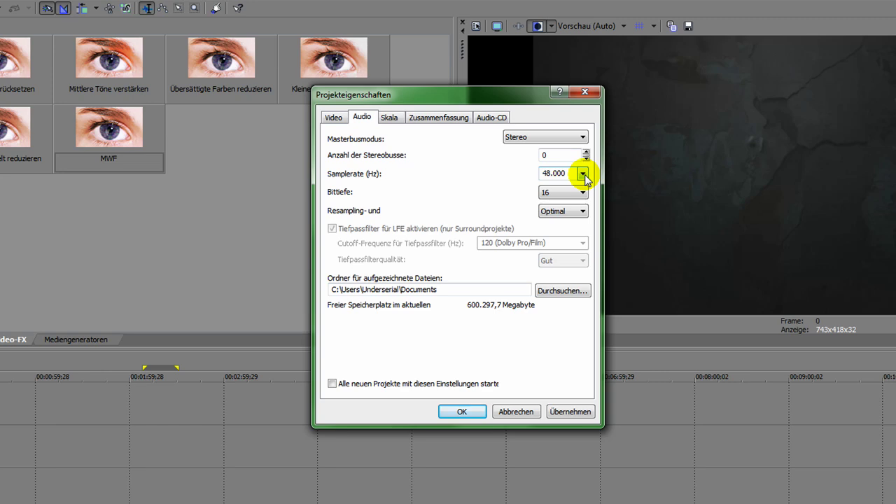
click(583, 193)
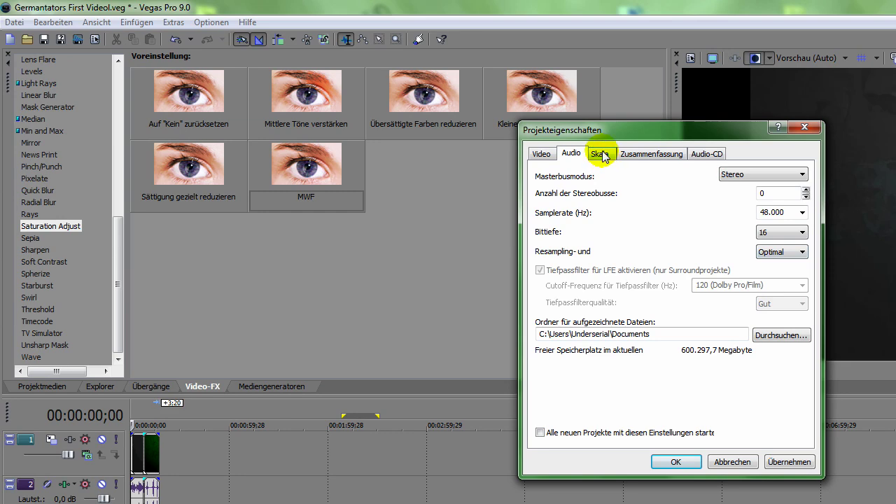
click(604, 156)
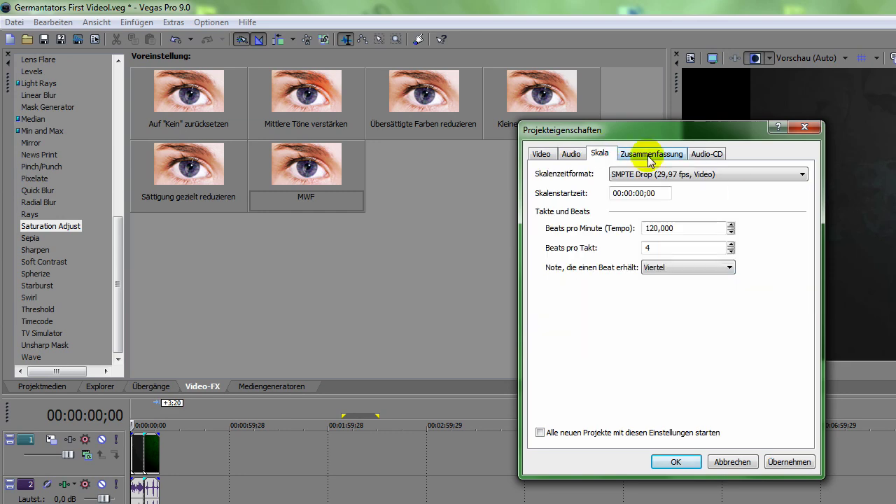
click(650, 158)
click(703, 155)
click(550, 154)
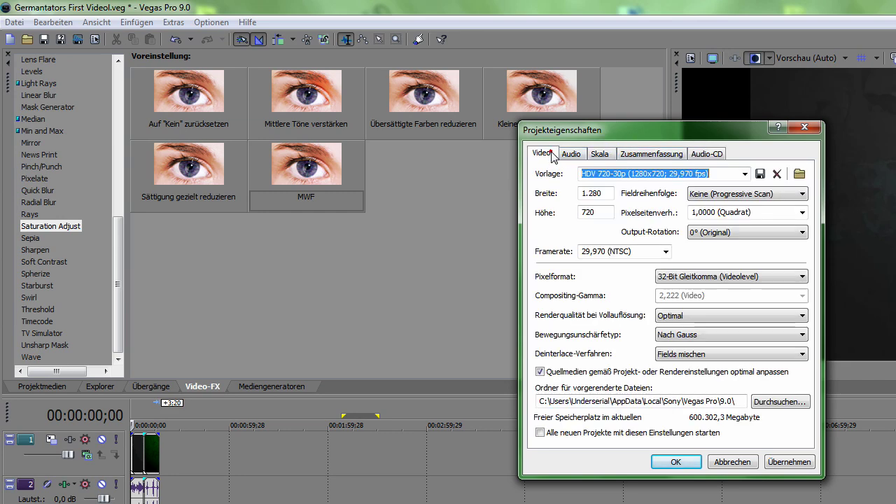
click(733, 461)
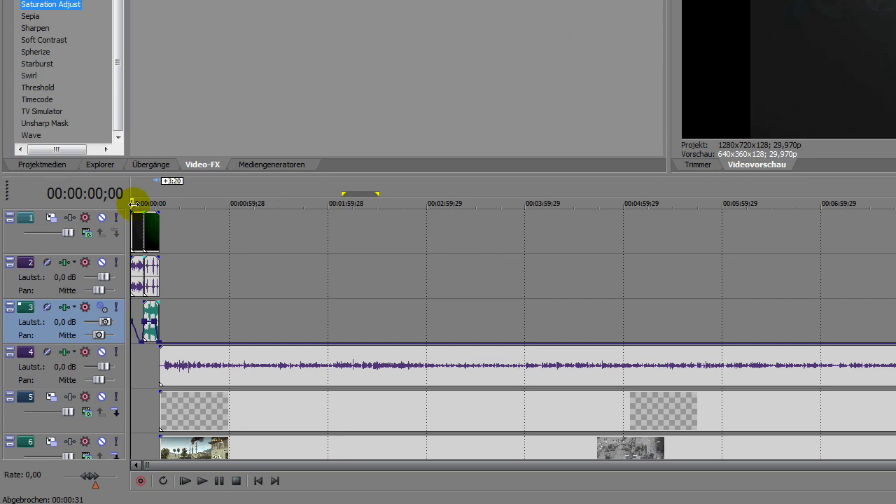
- Play the intro from the start of the timeline and move on to the gameplay footage after it
click(133, 203)
key(space)
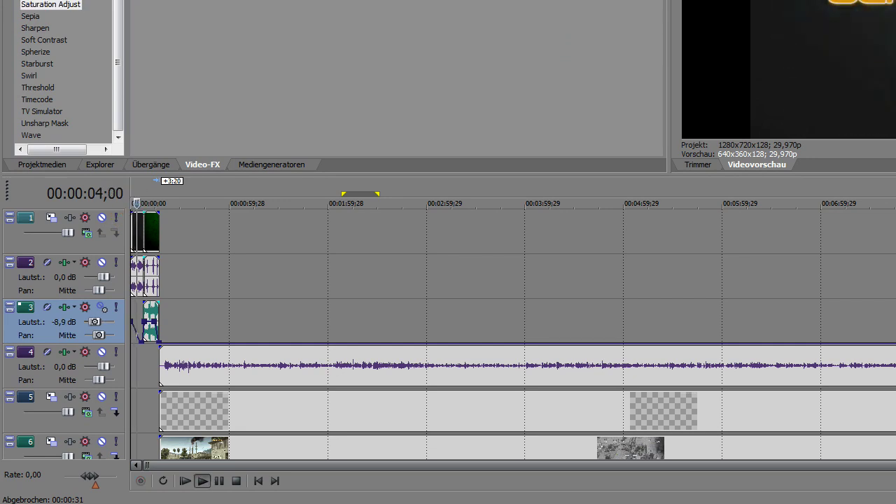
key(space)
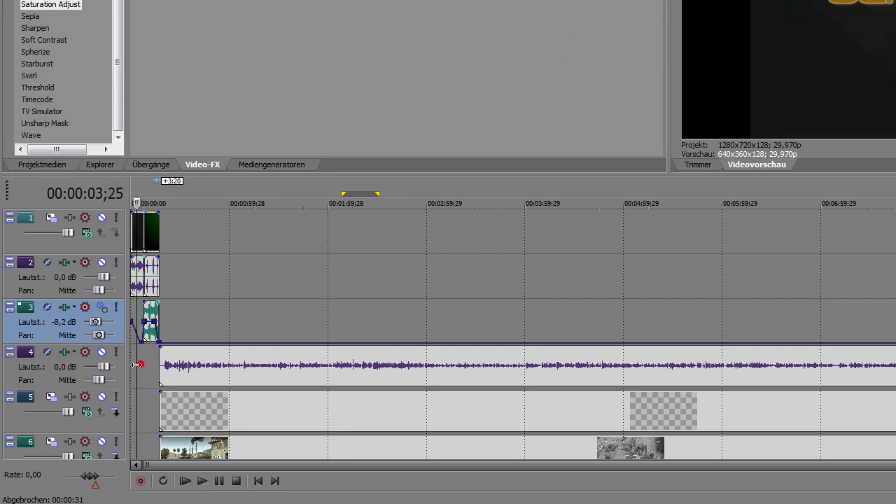
key(space)
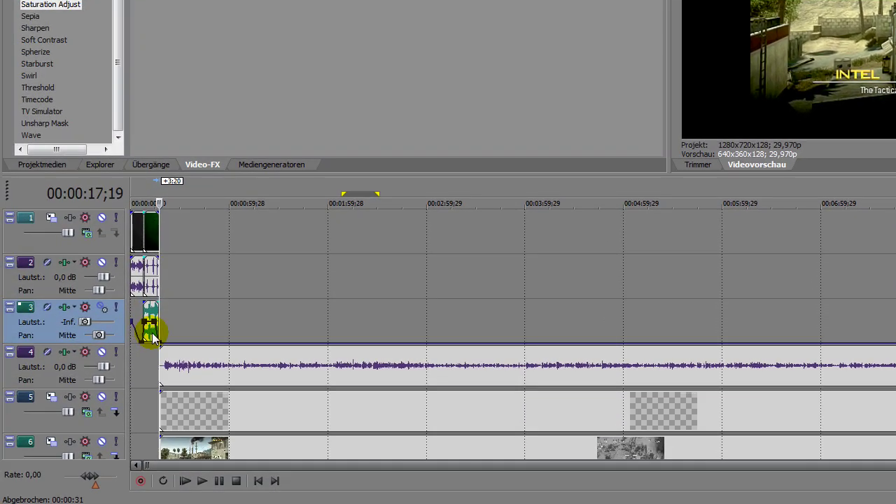
drag(154, 336, 232, 292)
click(186, 310)
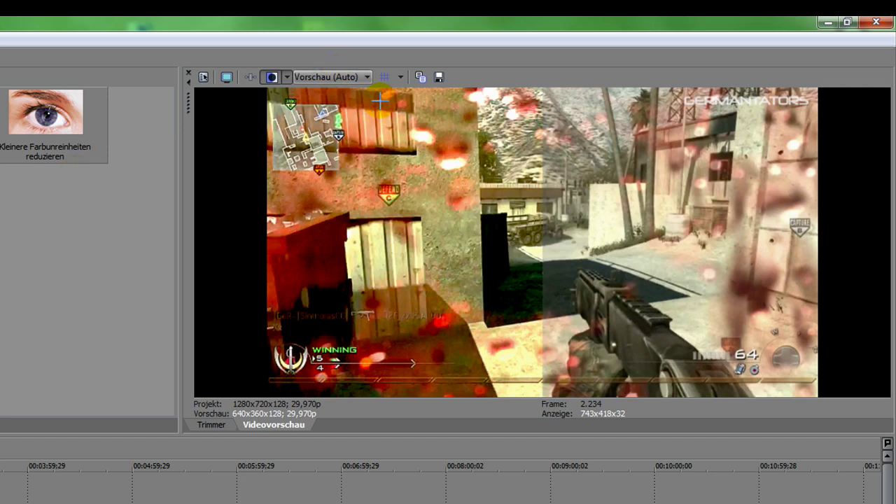
- Check the preview quality options and set the split-screen preview to bypass effects on the left half of the picture
click(367, 77)
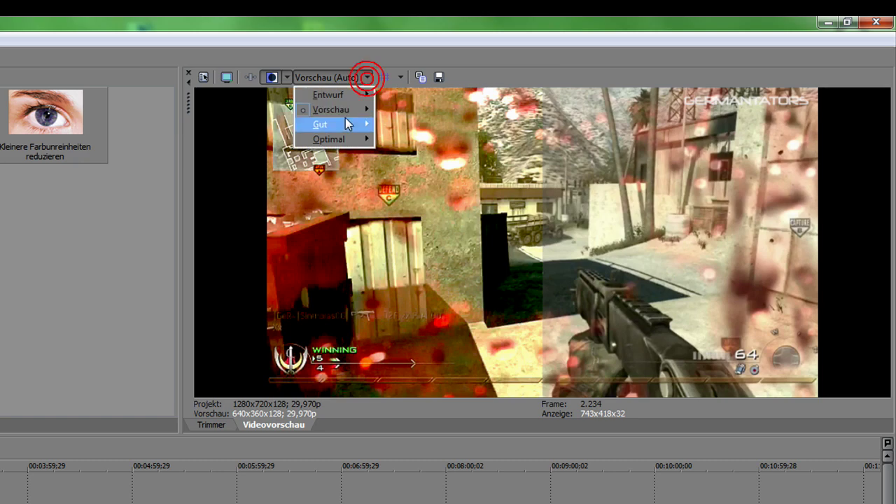
click(288, 79)
click(287, 77)
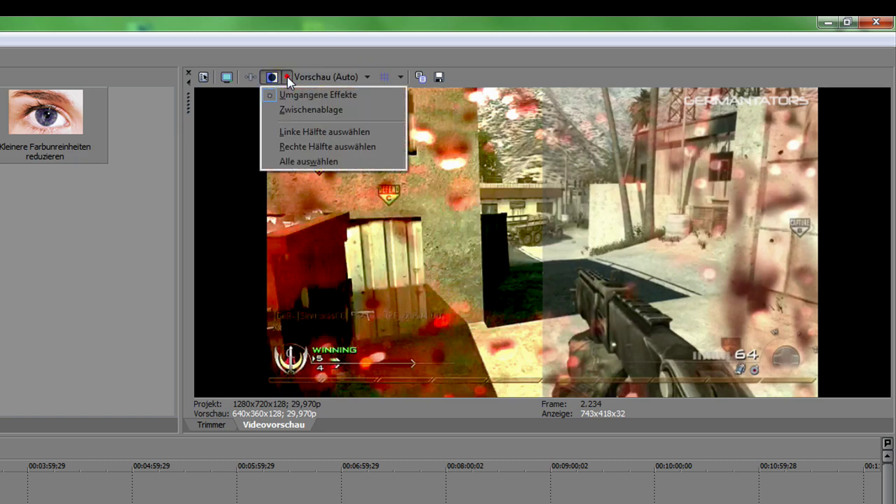
click(307, 133)
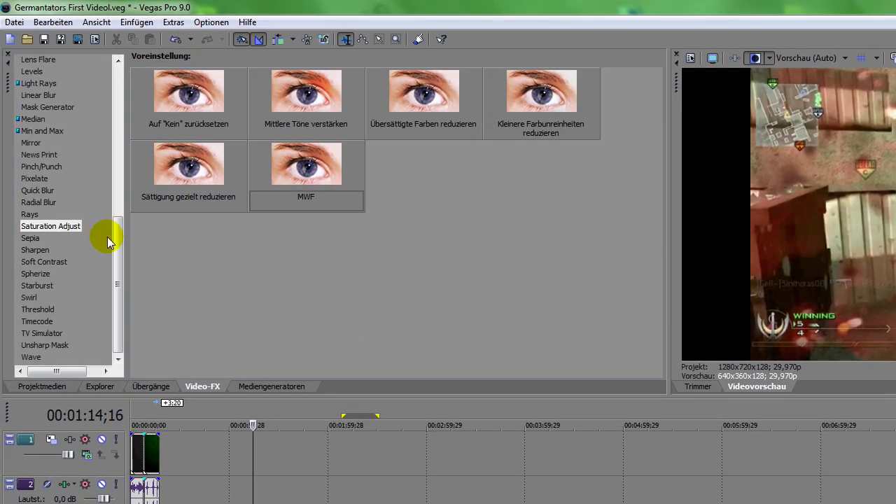
- Show the Brightness and Contrast presets and open the event effects of the gameplay clip on track 6
scroll(112, 238, up, 10)
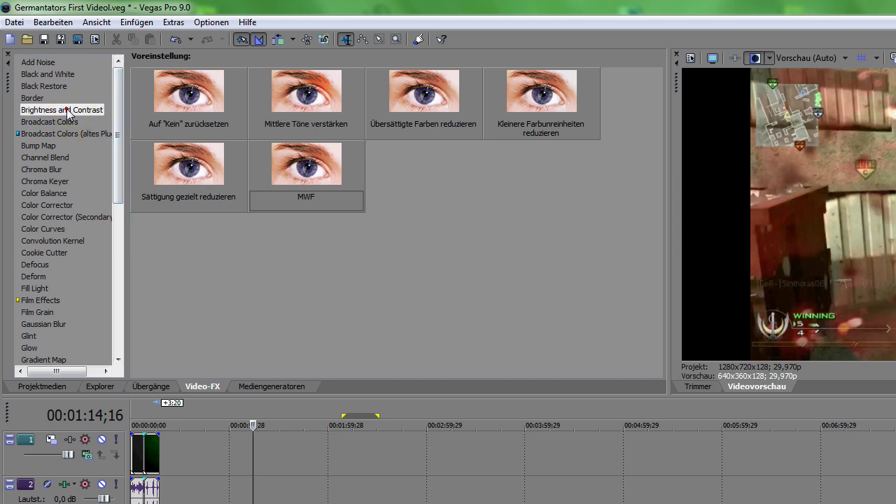
click(68, 112)
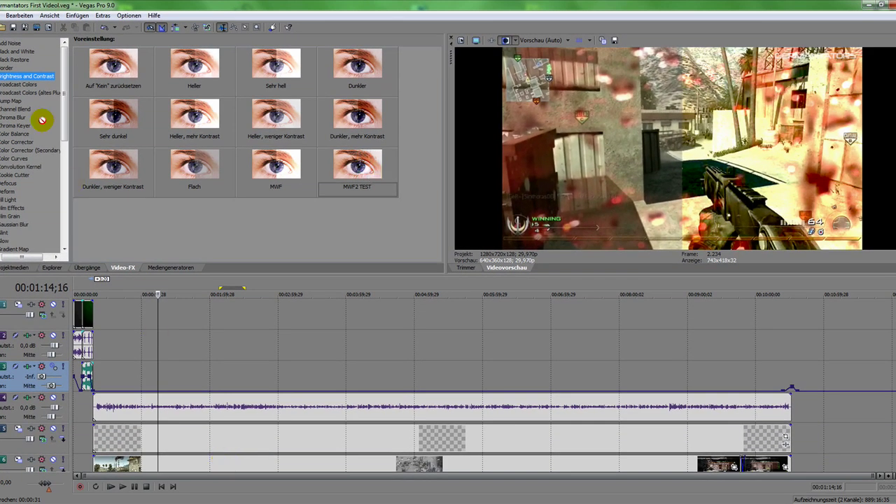
scroll(24, 80, down, 4)
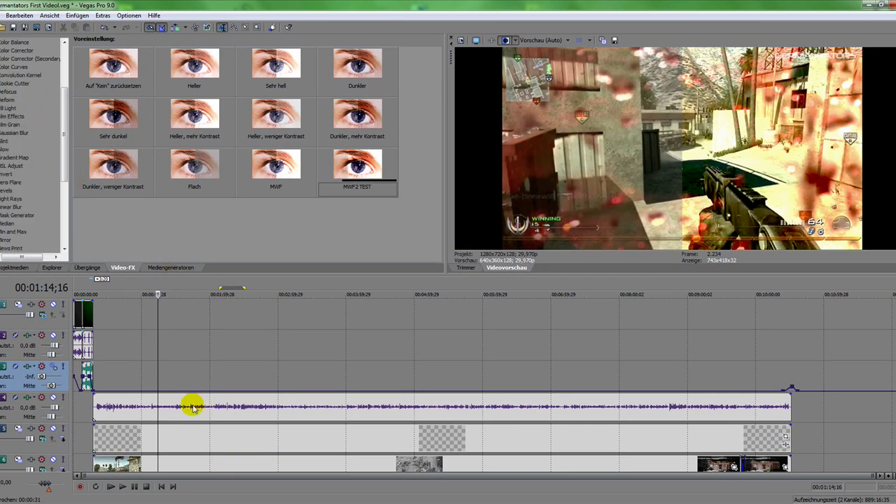
right_click(187, 462)
click(219, 298)
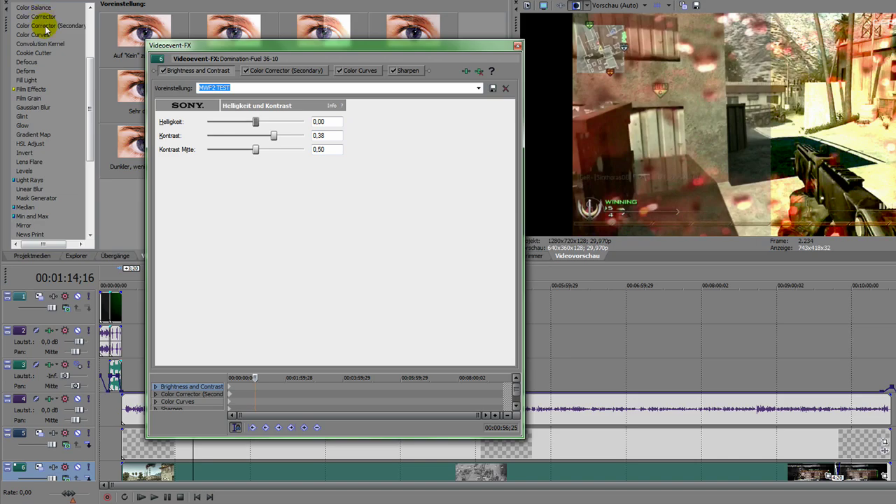
- Review the clip's Color Corrector (Secondary), Color Curves and Sharpen settings, and close its event effects
click(265, 70)
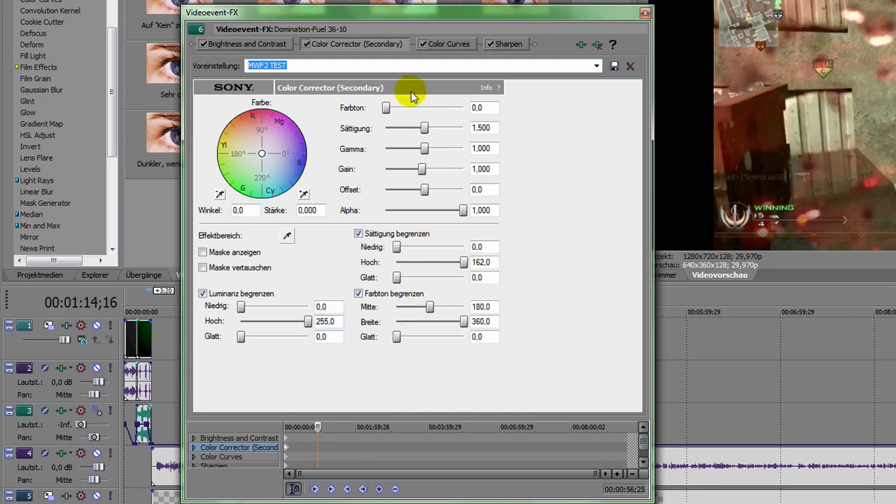
click(449, 46)
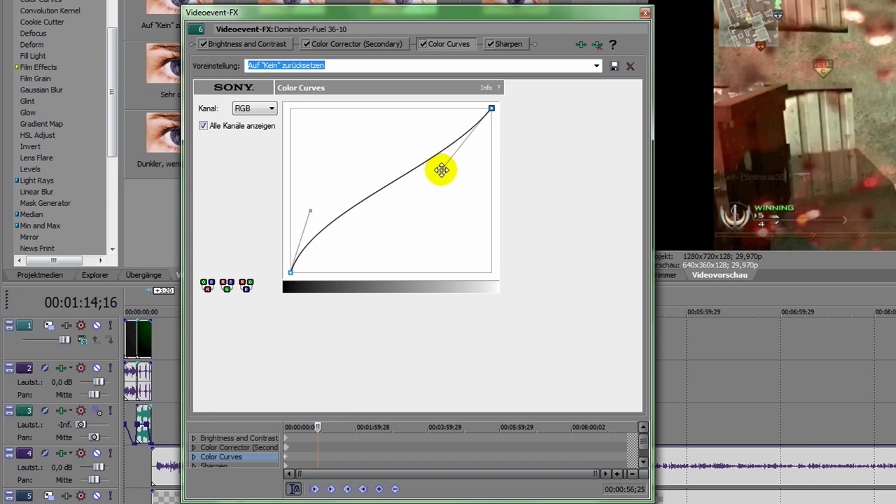
click(516, 46)
click(424, 144)
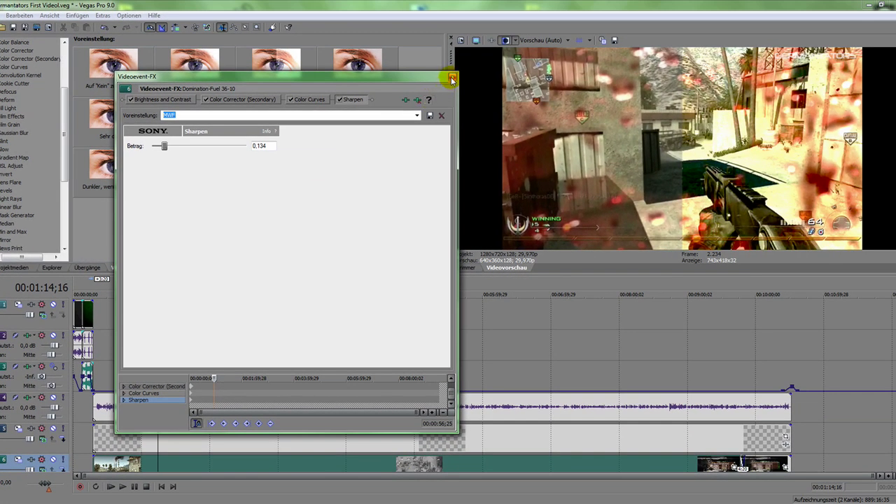
click(505, 59)
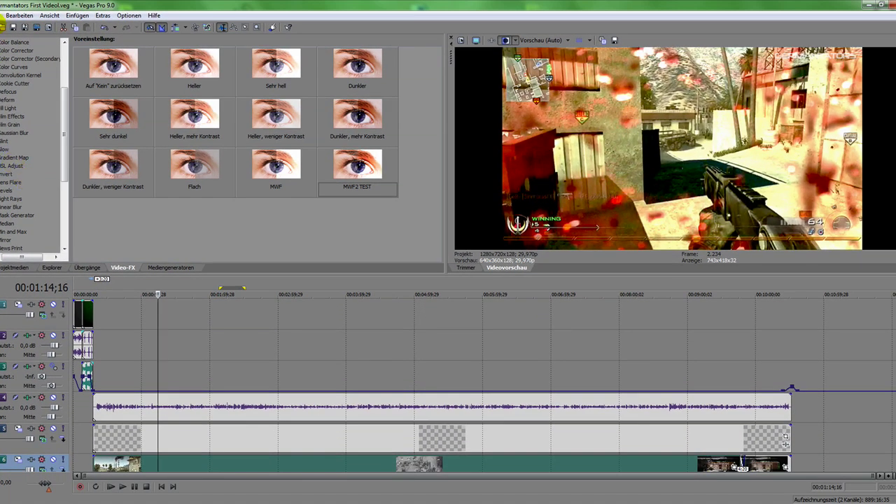
- Open the render settings, select Sony AVC (*.mp4;*.m2ts;*.avc) as the file type and show the output file name
click(3, 16)
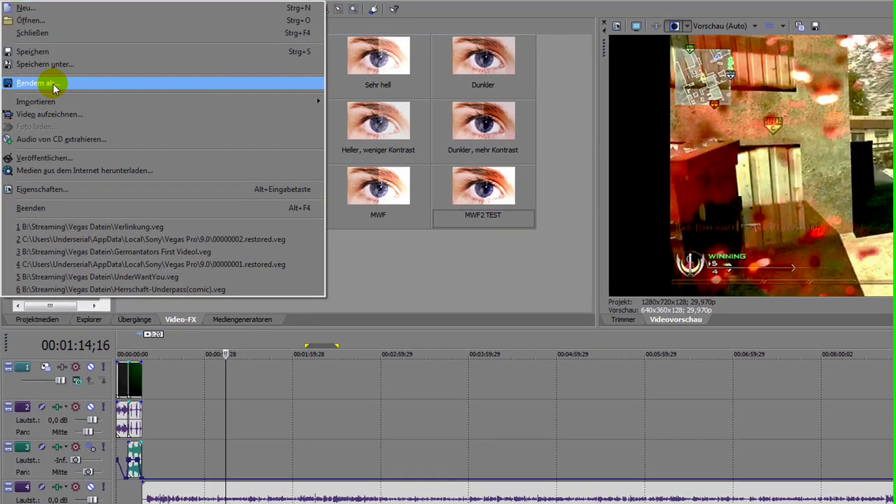
click(54, 87)
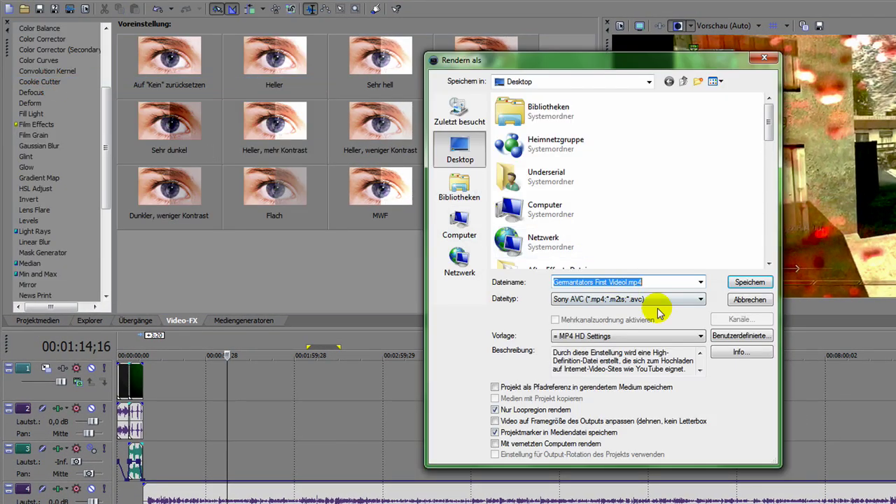
click(699, 299)
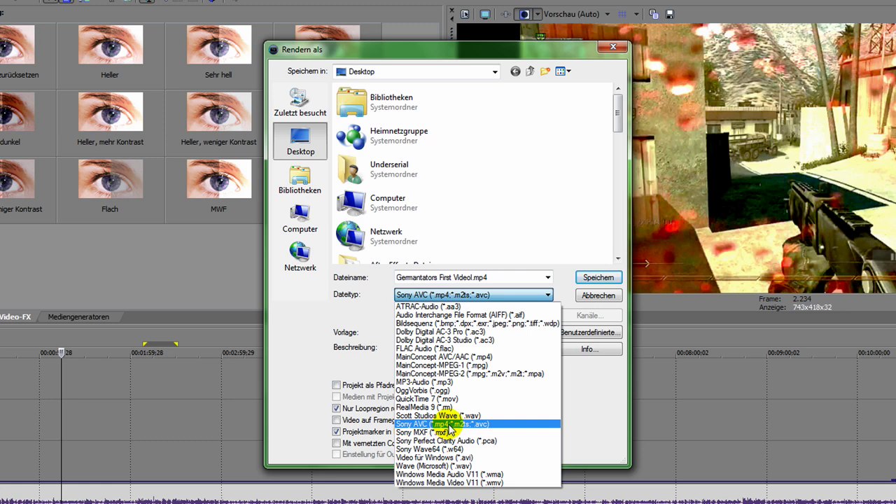
click(448, 425)
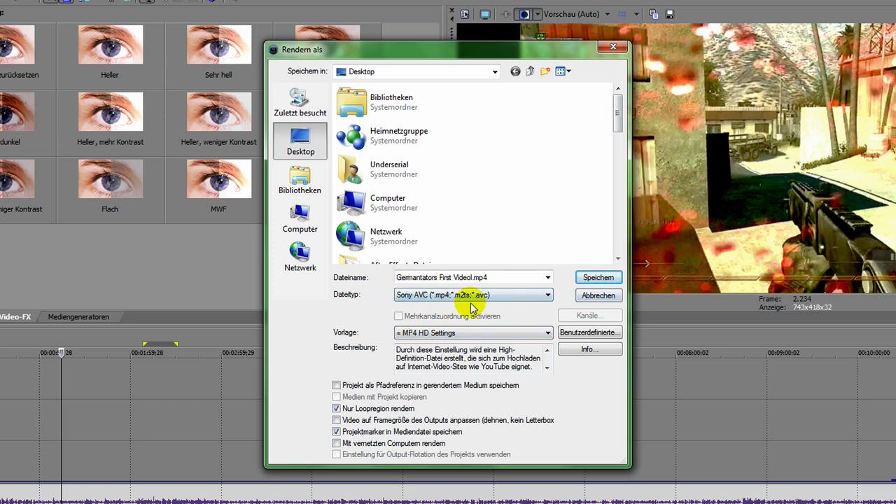
click(501, 276)
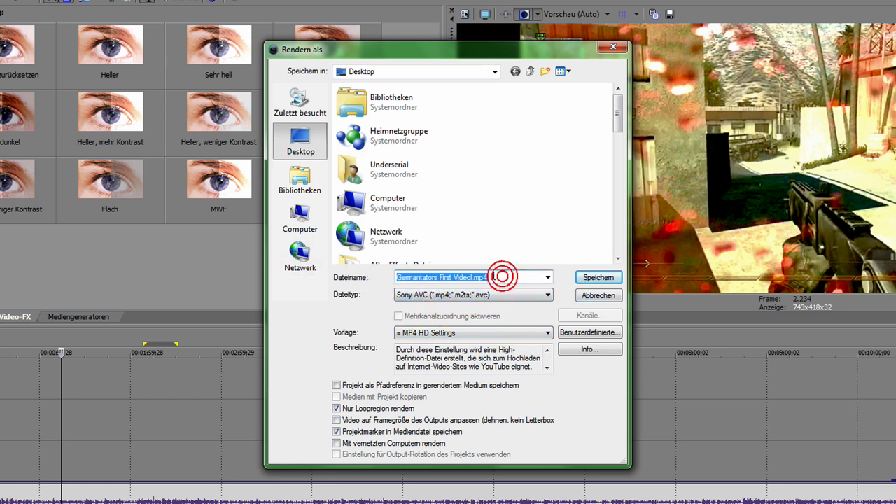
click(530, 278)
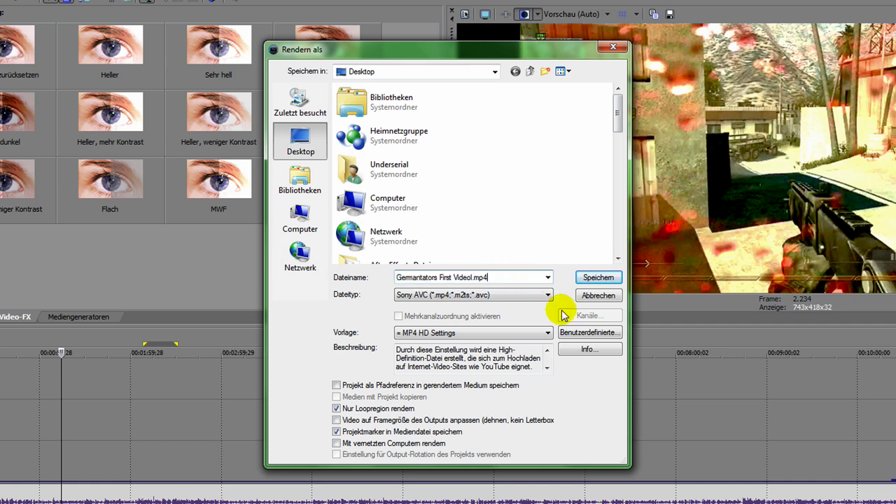
- Open the custom Sony AVC settings, show the template list, select High-Definition (1280x720) as frame size and check the CABAC entropy coding
click(586, 335)
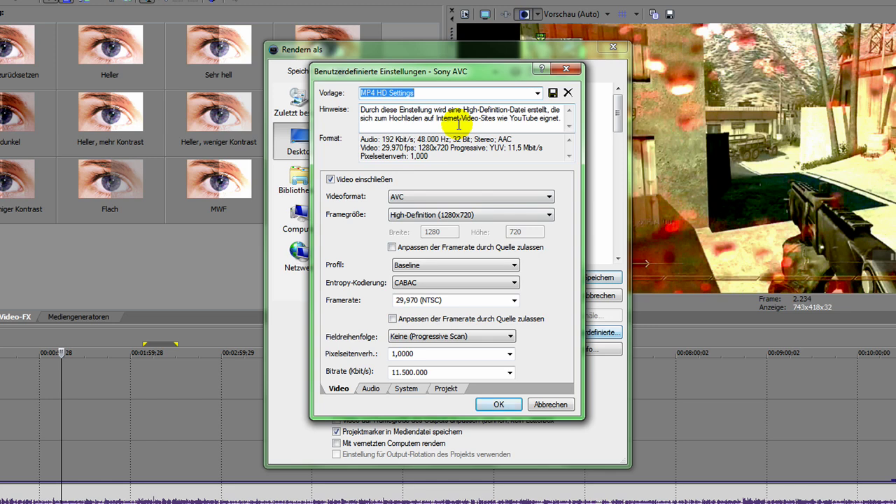
click(538, 93)
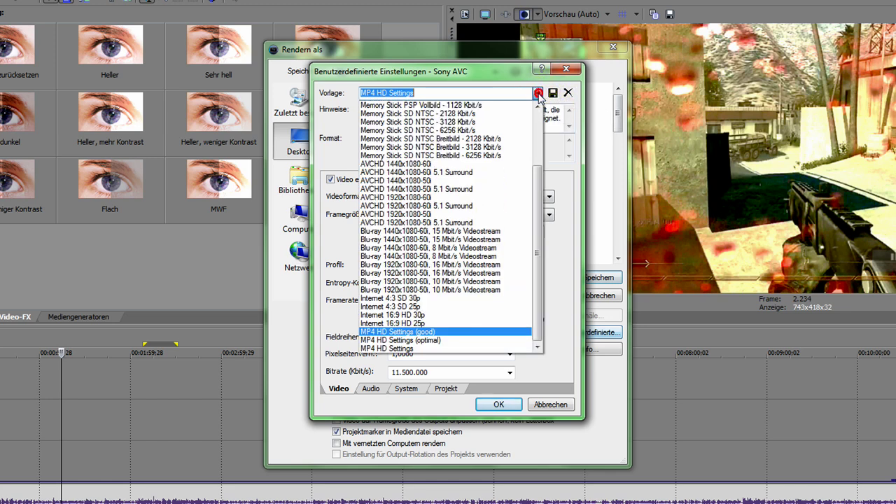
click(538, 93)
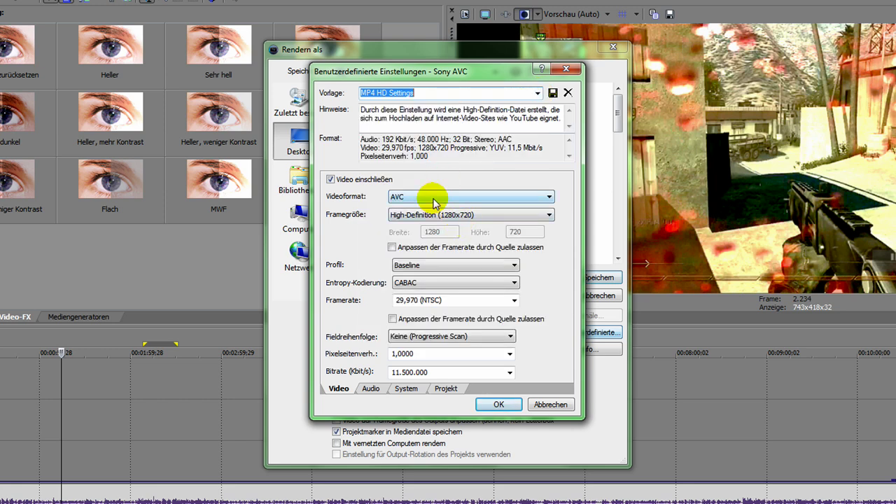
click(443, 216)
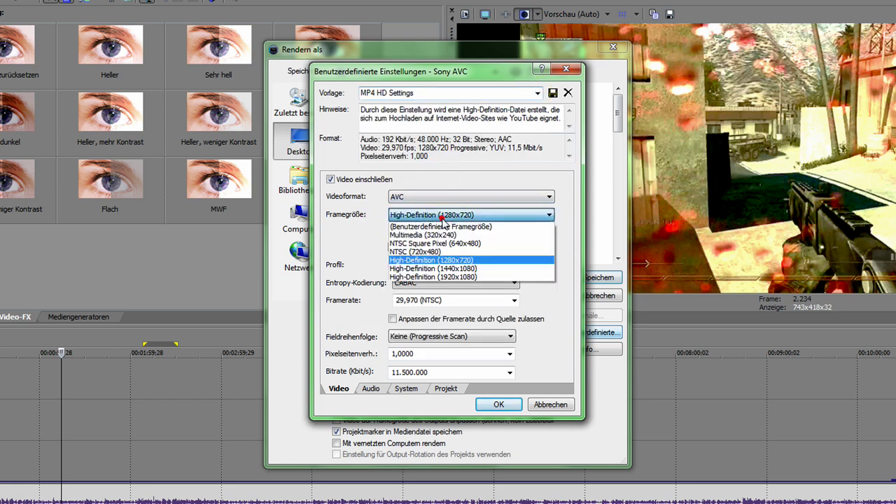
click(452, 262)
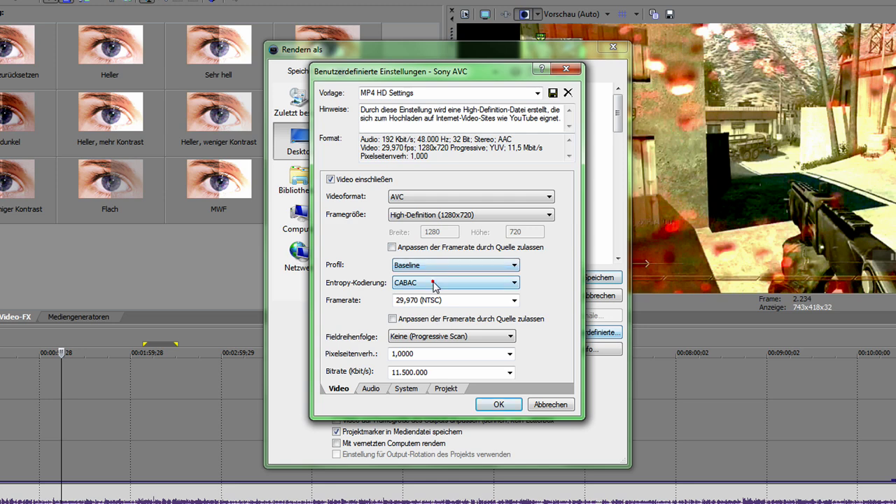
click(435, 283)
click(434, 286)
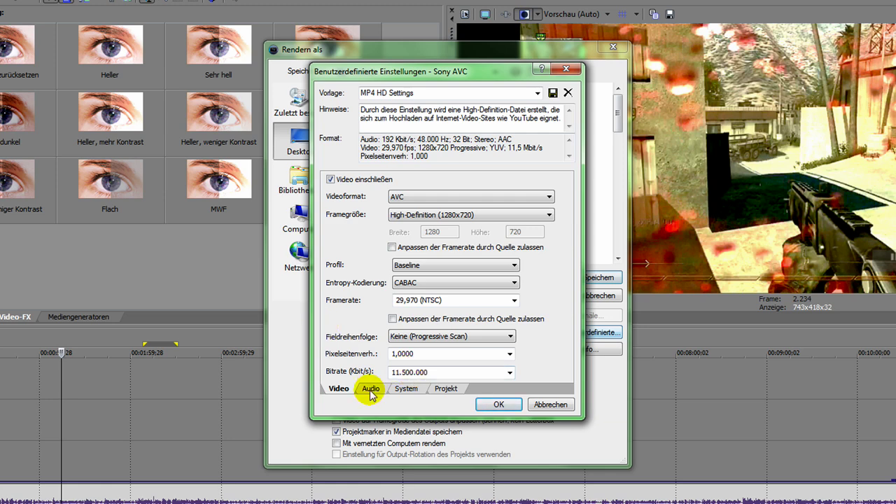
- Review the audio render settings and select Stereo as the audio coding mode
click(370, 389)
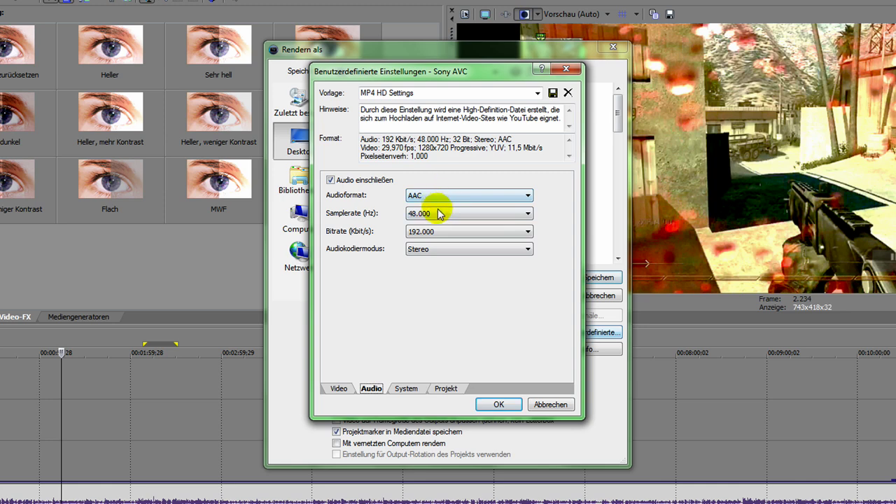
click(425, 253)
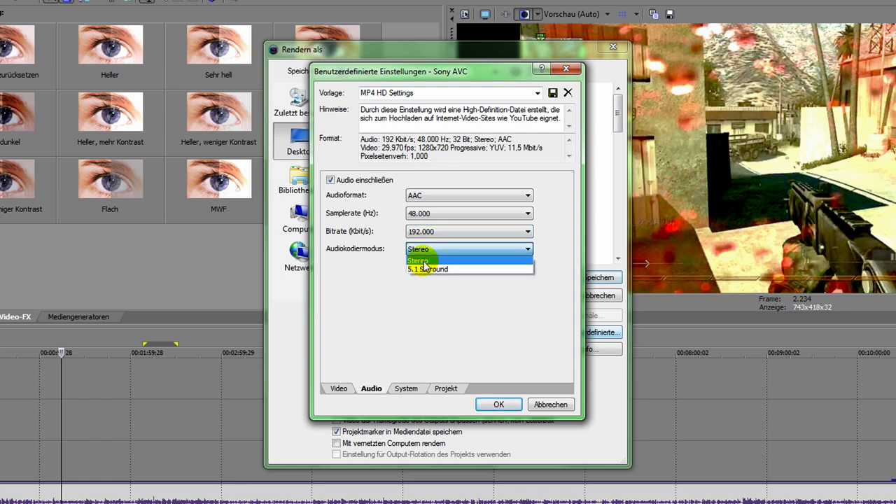
click(425, 262)
- Check the system and project render settings and select Gut as the video render quality
click(407, 389)
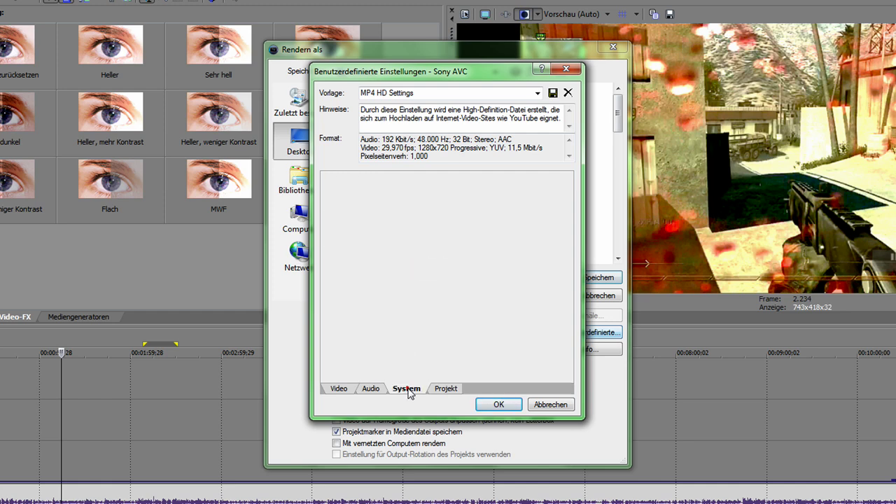
click(445, 388)
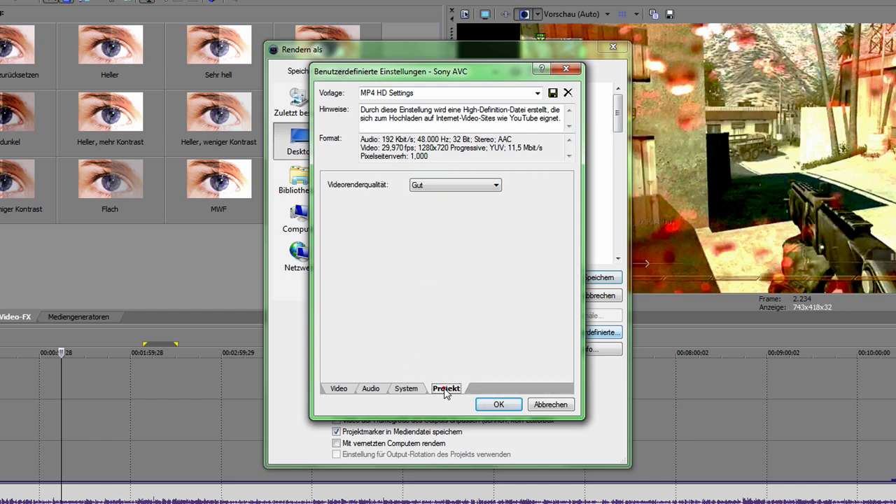
click(434, 186)
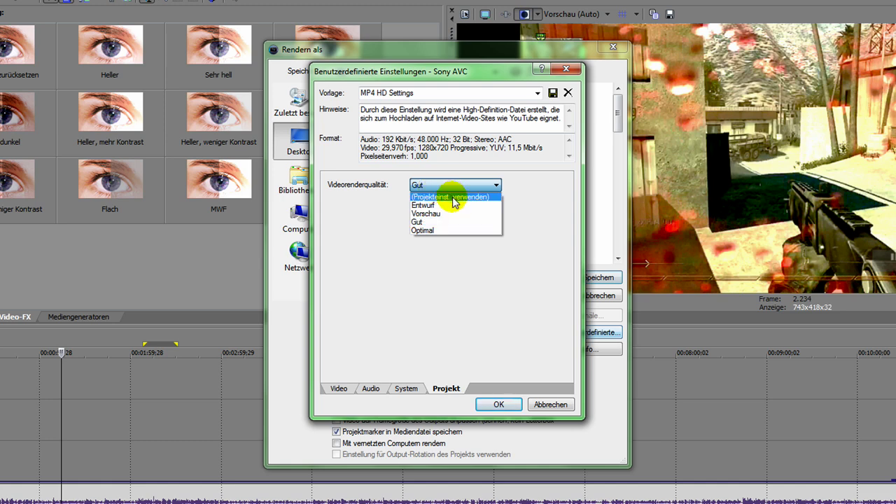
click(424, 223)
click(544, 204)
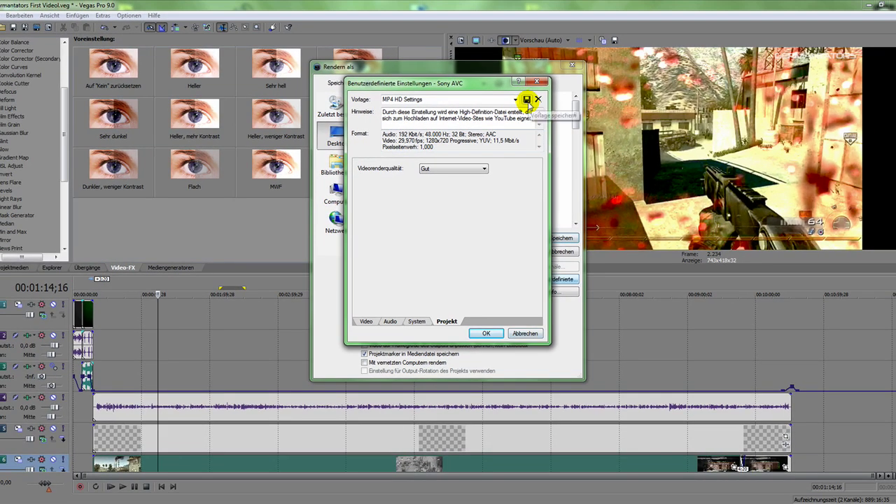
- Cancel the custom Sony AVC settings and close the render dialog without rendering
click(525, 331)
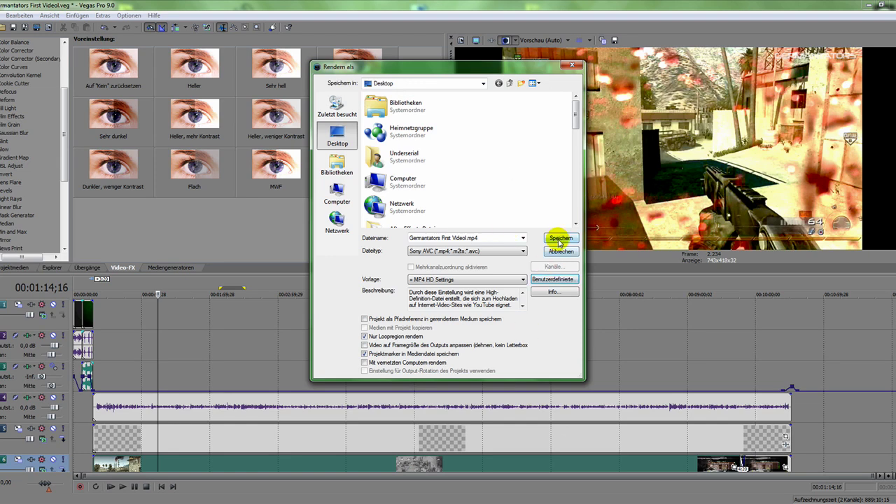
click(572, 65)
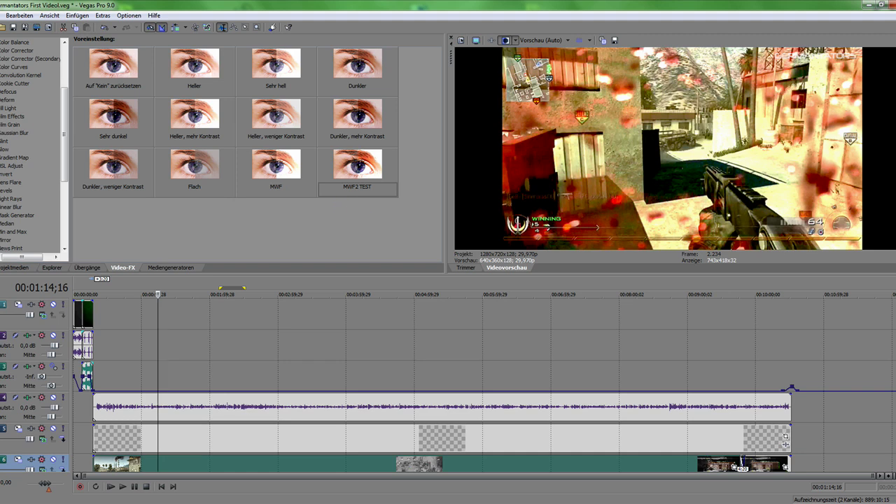
click(826, 452)
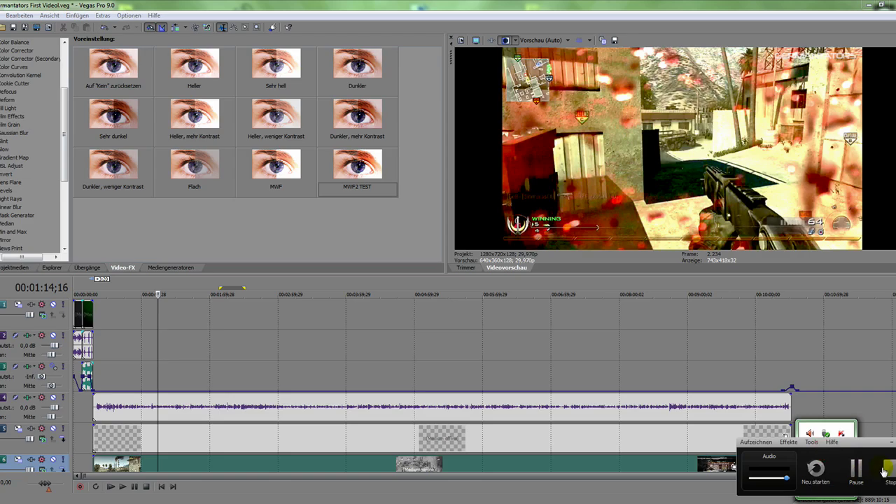